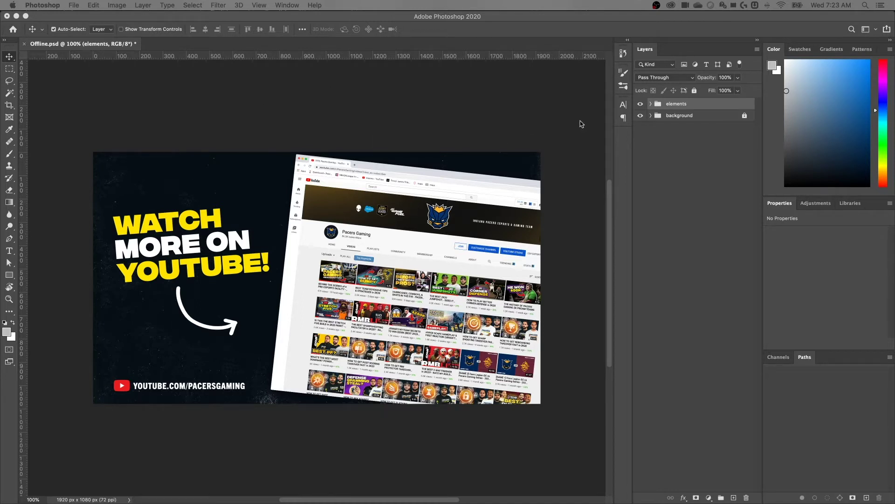
Step: Unlock the background group in the Layers panel and select it
left_click(745, 116)
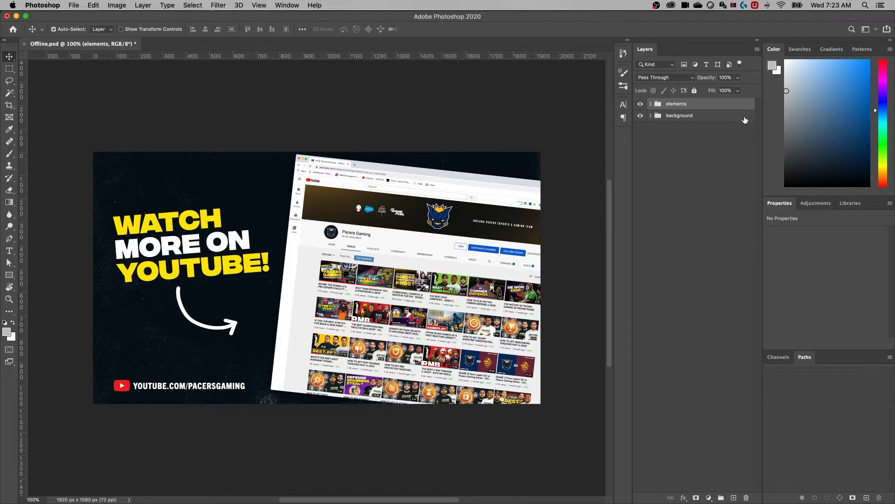
left_click(714, 120)
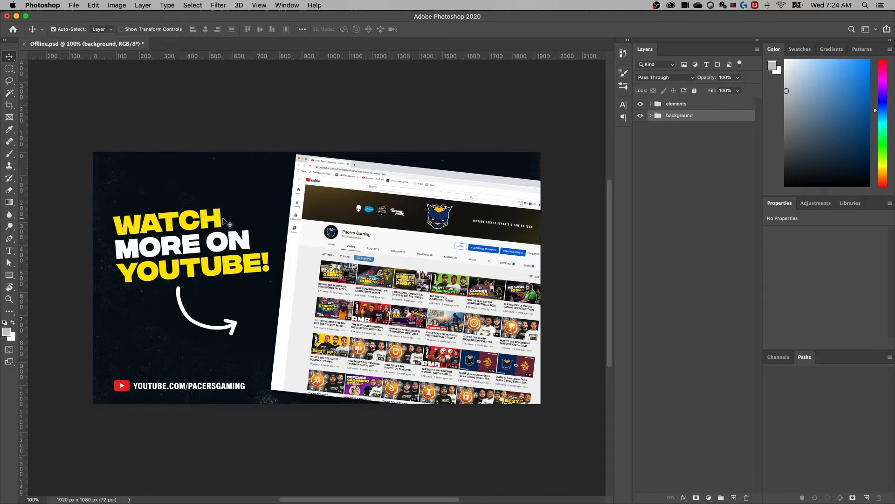
Step: Nudge the headline, channel screenshot, arrow and YouTube link up and left on the canvas
left_click_drag(212, 224, 203, 208)
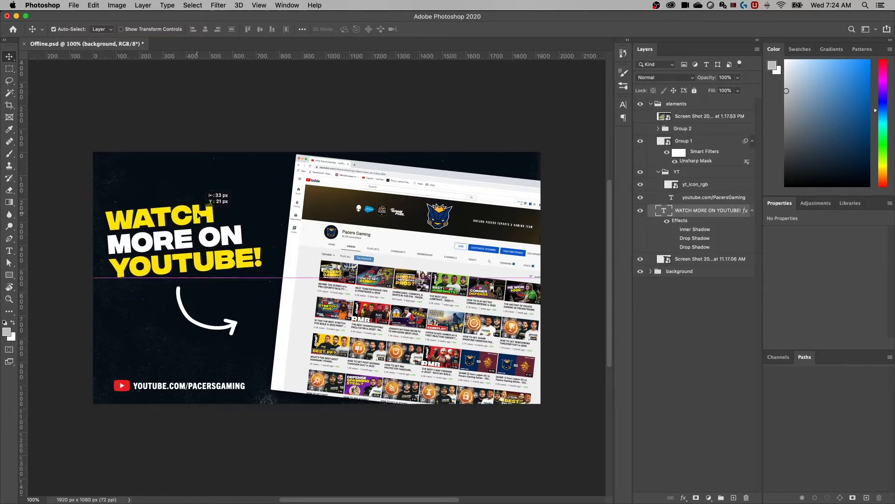
left_click_drag(286, 307, 273, 308)
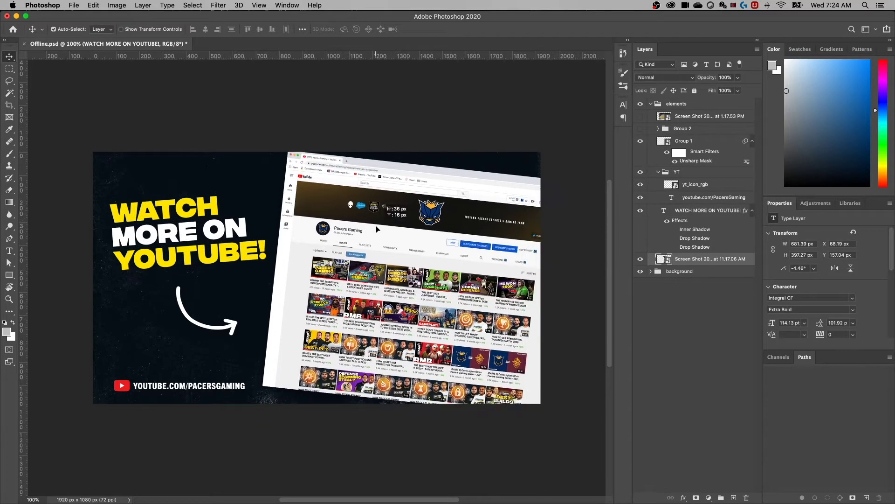
left_click_drag(231, 330, 217, 320)
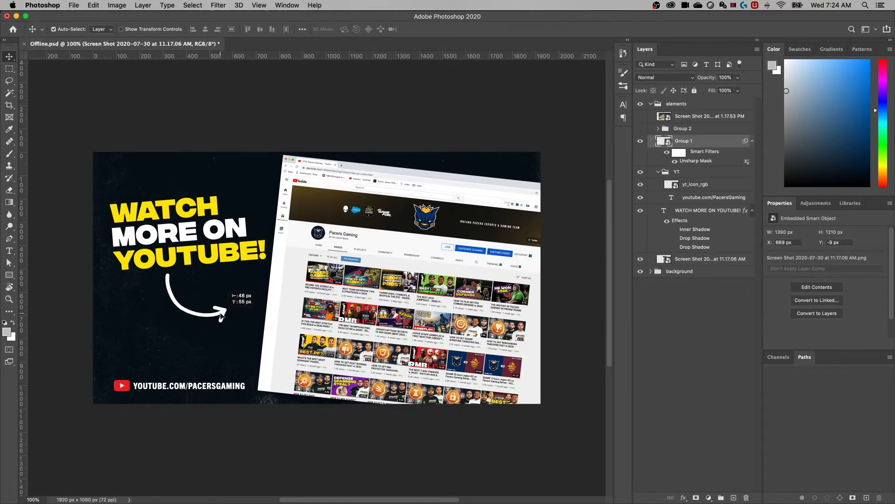
scroll(175, 361, "down", 2)
left_click_drag(140, 372, 160, 365)
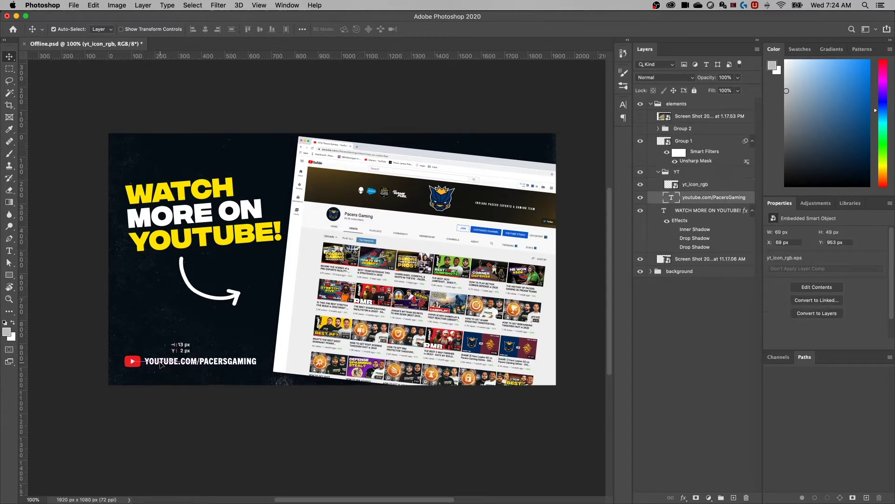
Step: Auto-select the screenshot, headline, arrow and youtube.com/PacersGaming layers by clicking the artwork
left_click(343, 279)
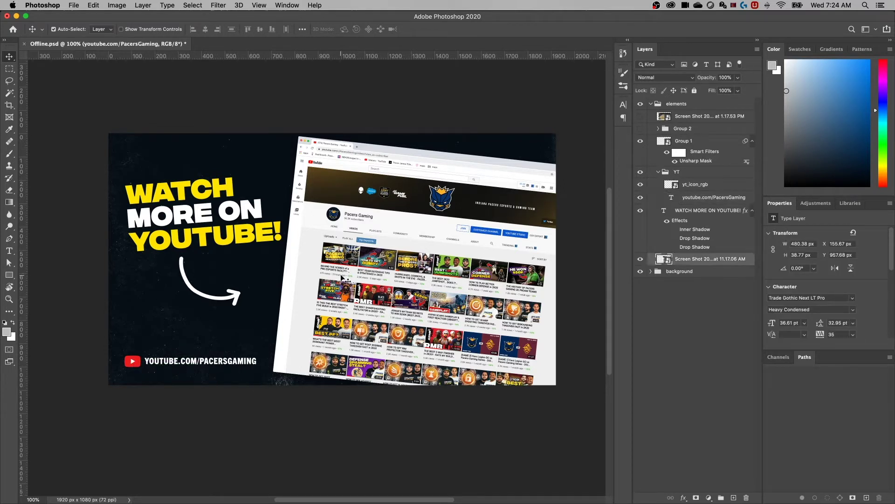
left_click(250, 218)
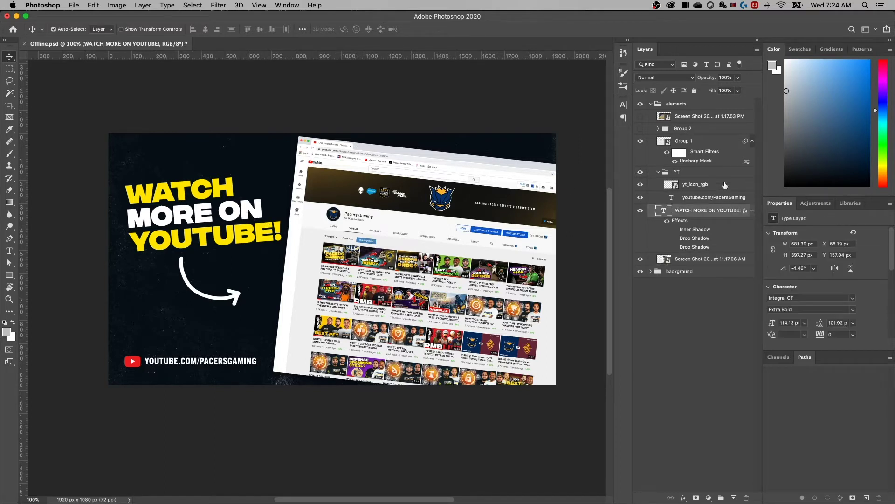
left_click(187, 269)
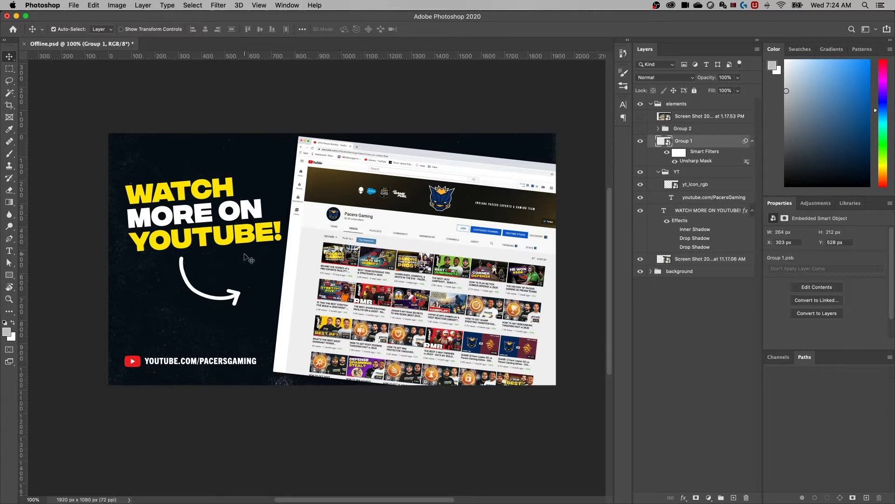
left_click(341, 234)
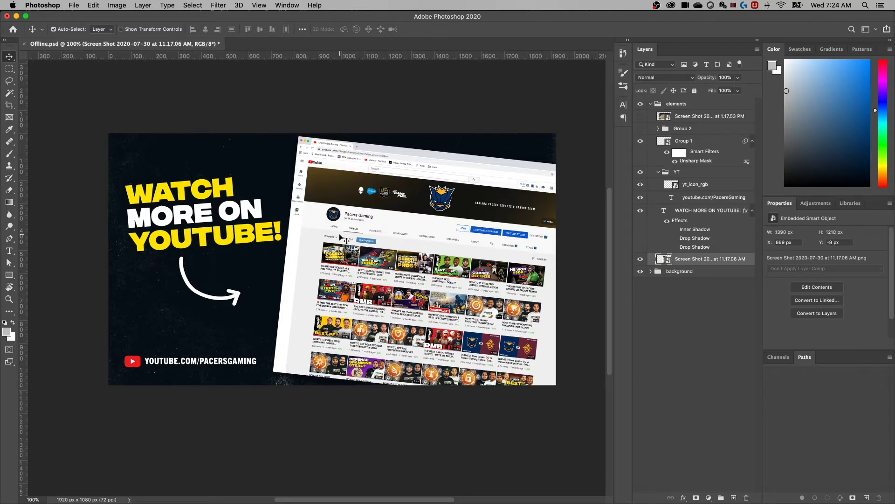
left_click(219, 364)
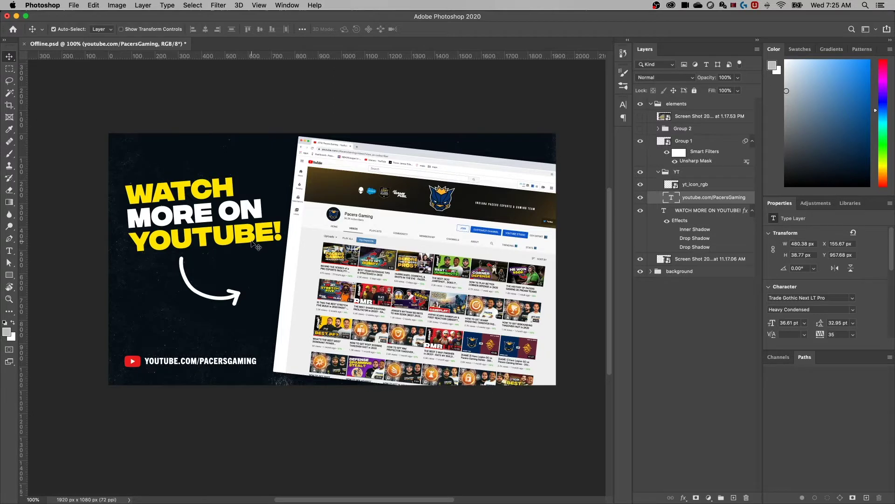
Step: Pick the Screen Shot 2020-07-30 at 11.17.06 AM layer from the canvas right-click layer list
right_click(259, 232)
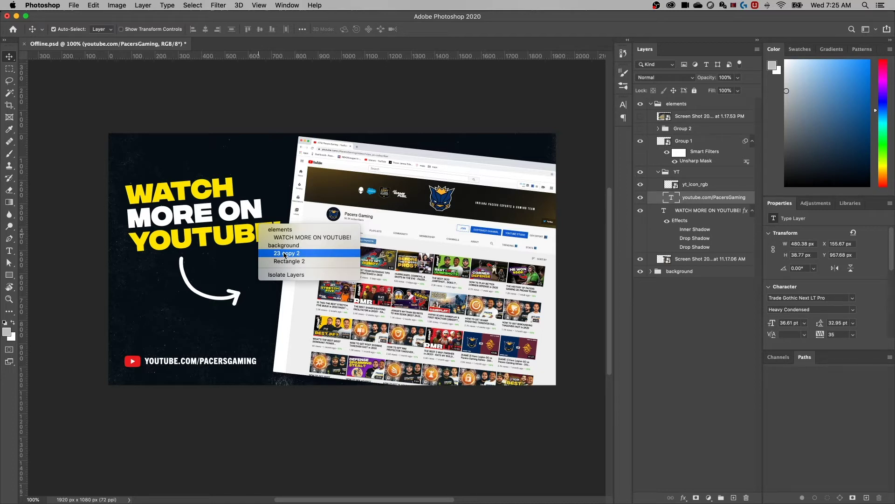
right_click(343, 199)
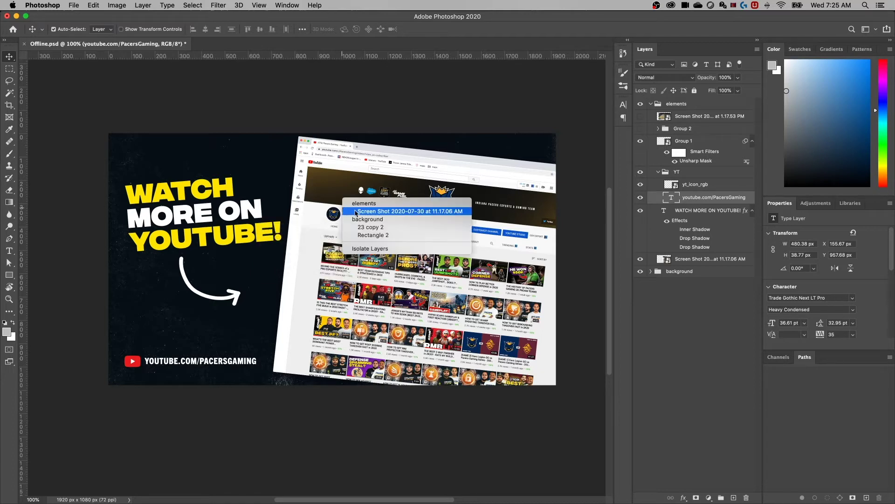
left_click(356, 211)
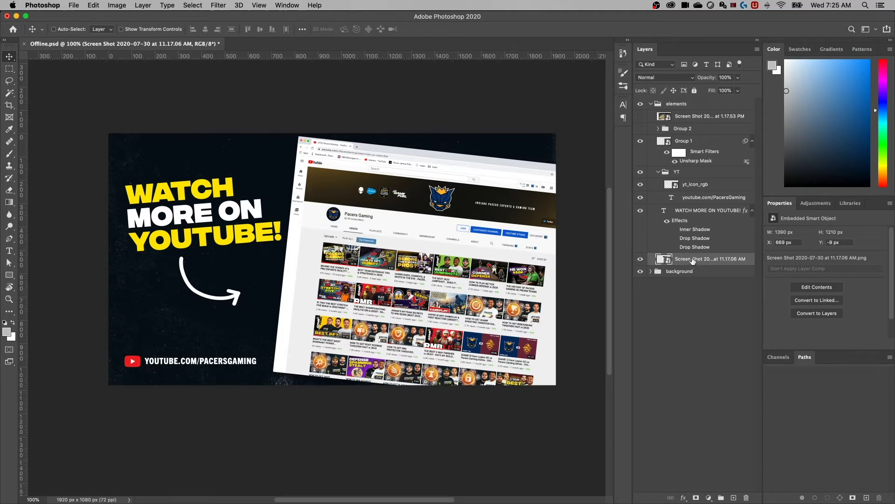
Step: Drag the YouTube icon down-left, then pick the channel screenshot layer via right-click
left_click(701, 186)
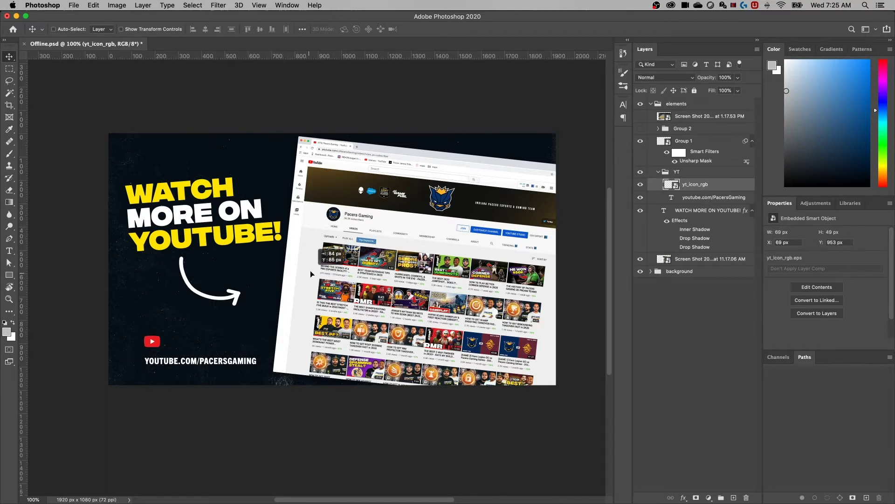
left_click_drag(311, 272, 291, 292)
right_click(300, 283)
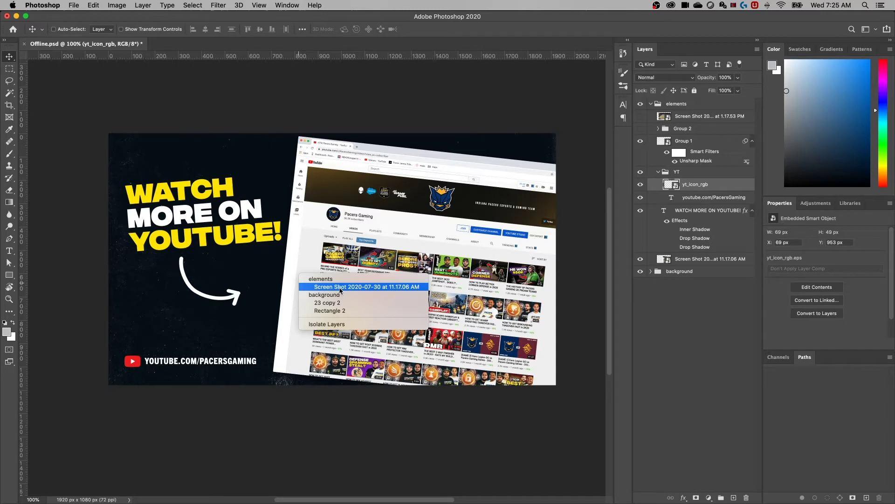
left_click(340, 287)
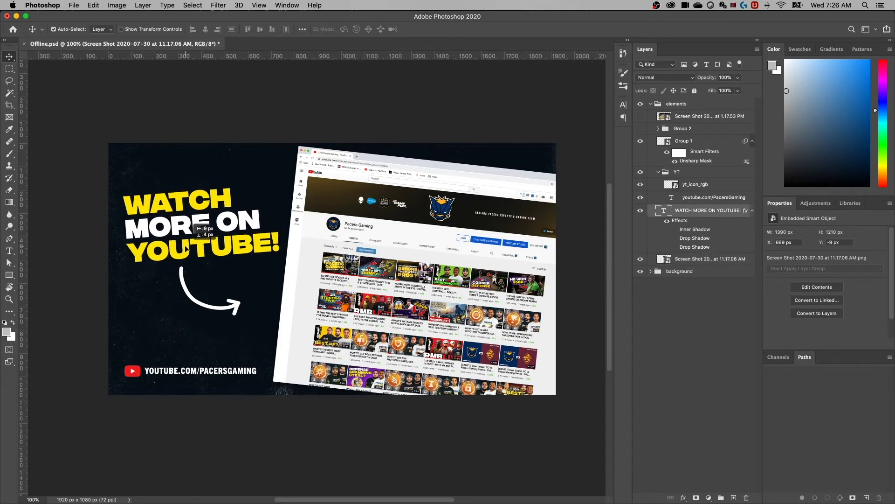
left_click_drag(194, 251, 192, 250)
Step: Shift the 23 copy 2 background texture slightly, then select the background group
left_click(164, 328)
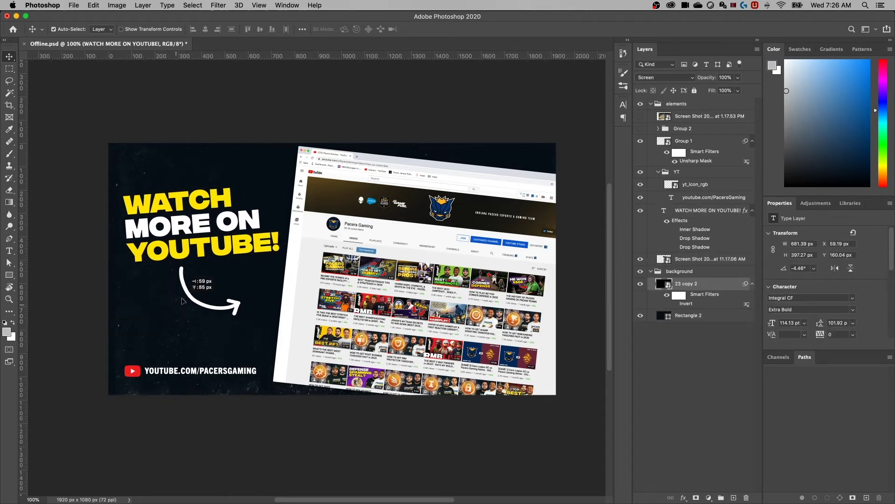
left_click_drag(183, 300, 179, 348)
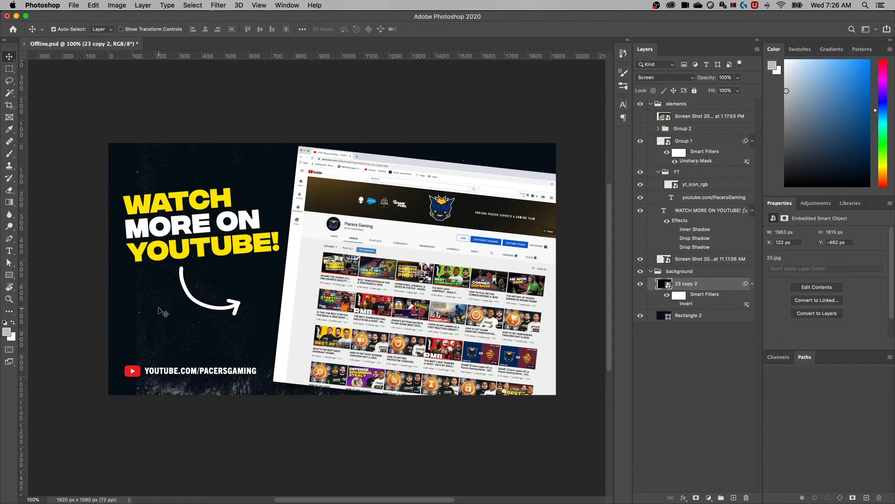
left_click_drag(160, 313, 162, 312)
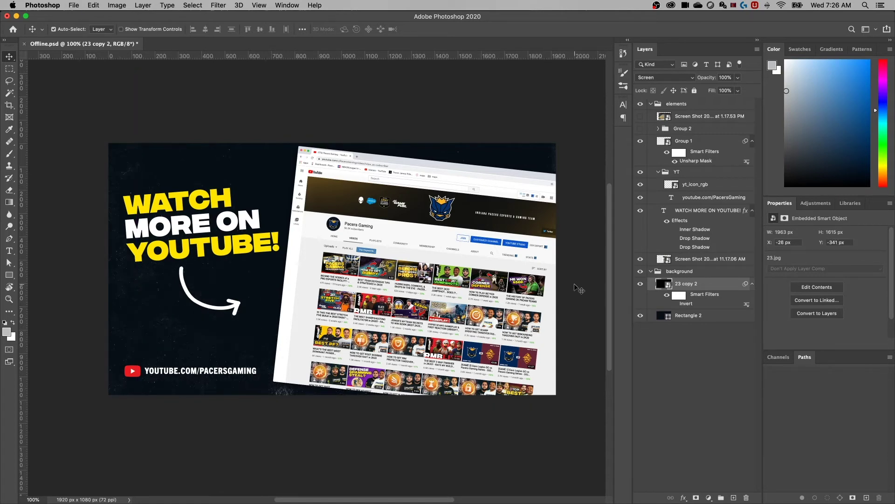
left_click(678, 274)
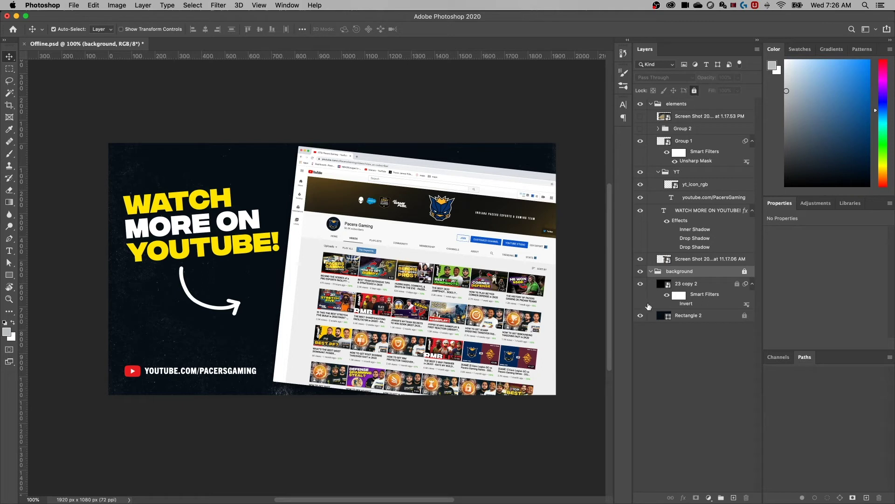
Step: Deselect all, then marquee-drag around the arrow and headline to select both layers
left_click(150, 339)
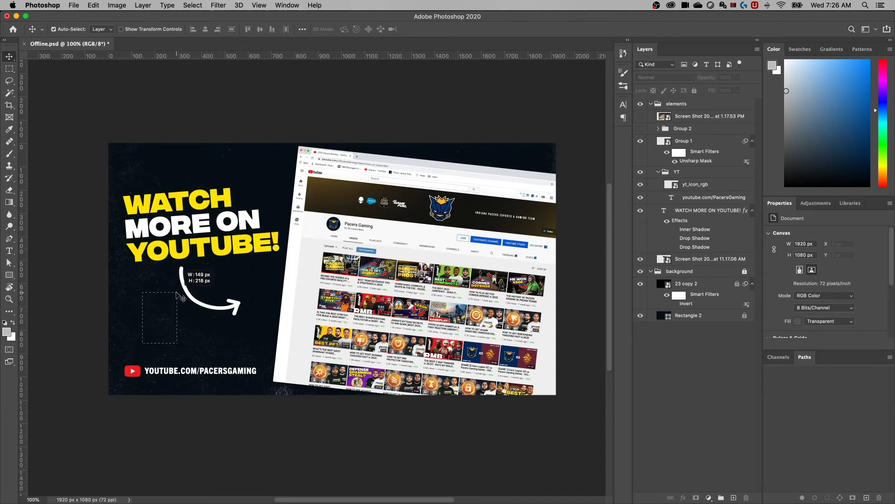
mouse_move(189, 280)
left_mouse_down()
mouse_move(239, 213)
mouse_move(238, 234)
mouse_move(211, 254)
left_mouse_up()
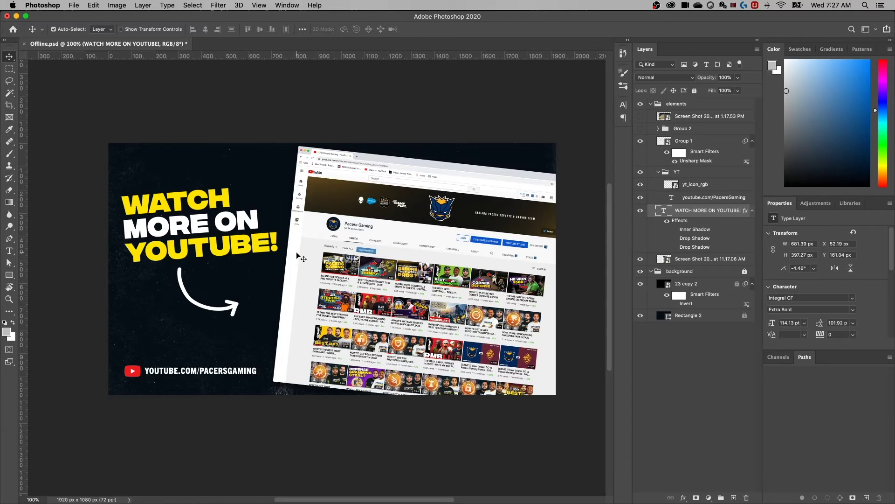
Step: Drag the channel screenshot slightly up and to the left
left_click_drag(301, 253, 300, 249)
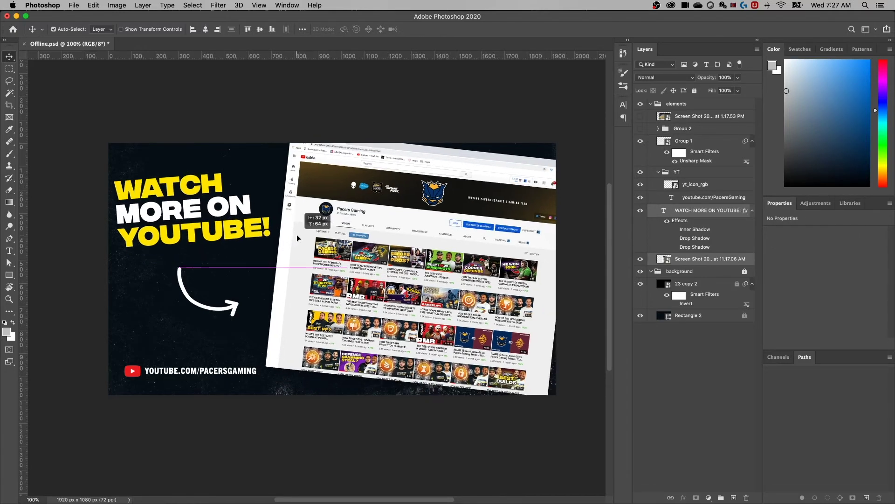